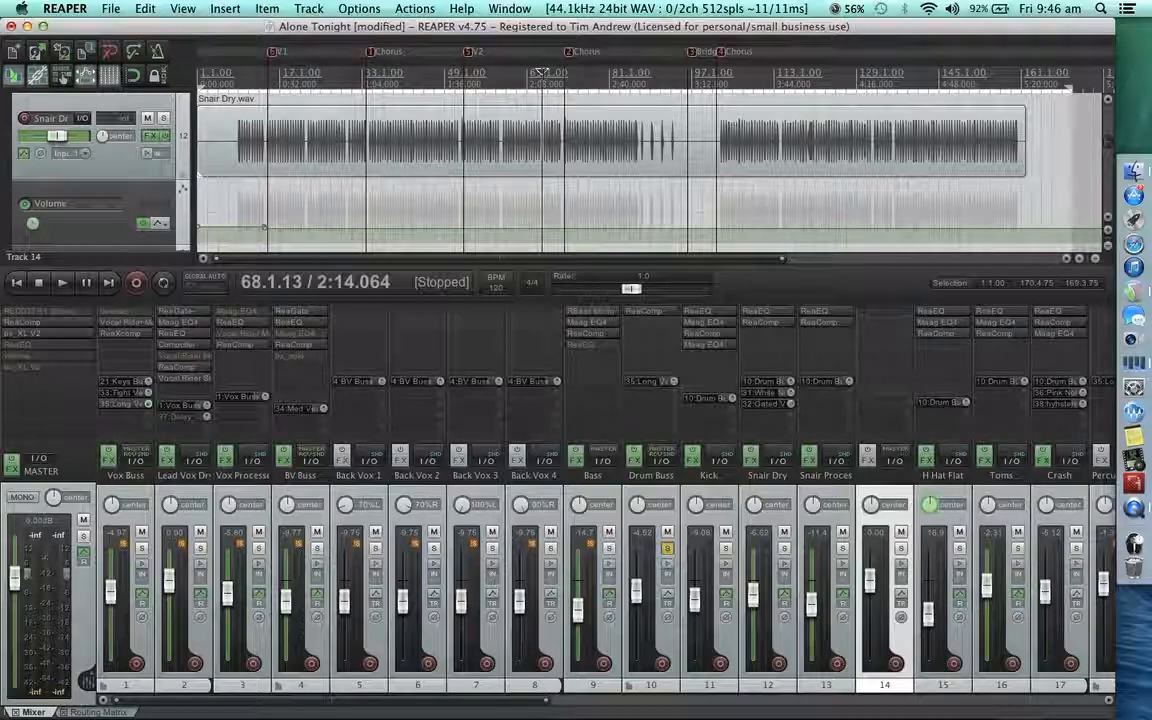
Play back the soloed drum bus from bar 68 to hear the snare before layering.
{"action": "key", "text": "space"}
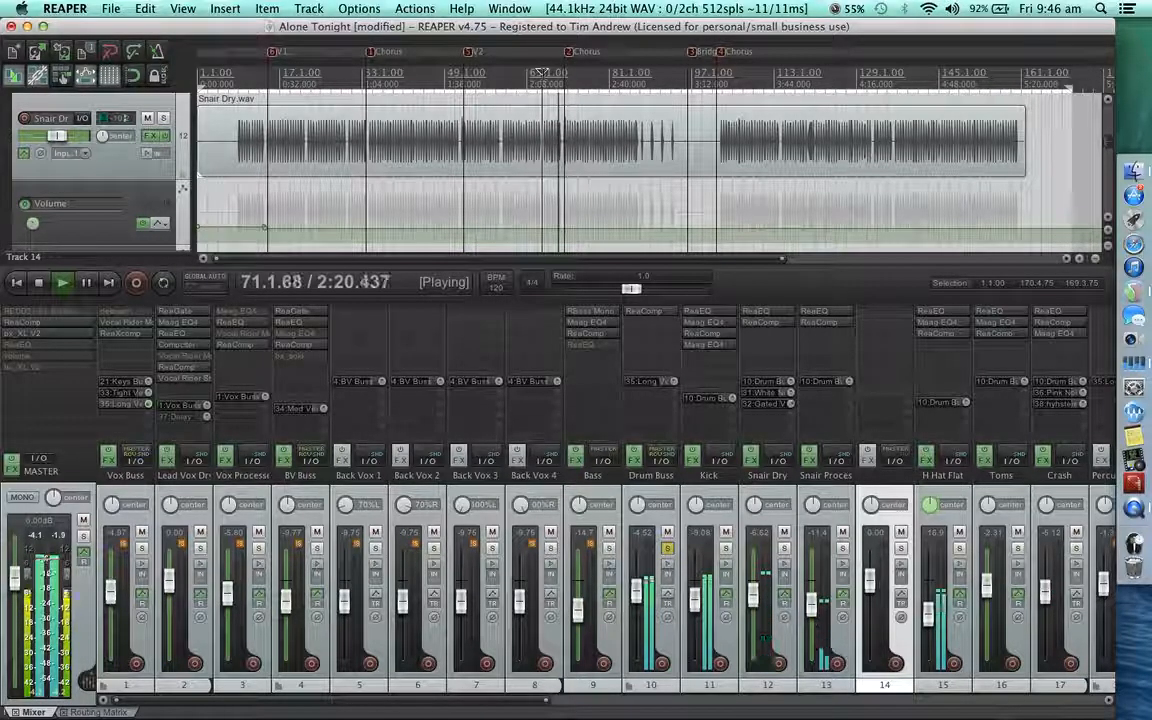
{"action": "key", "text": "space"}
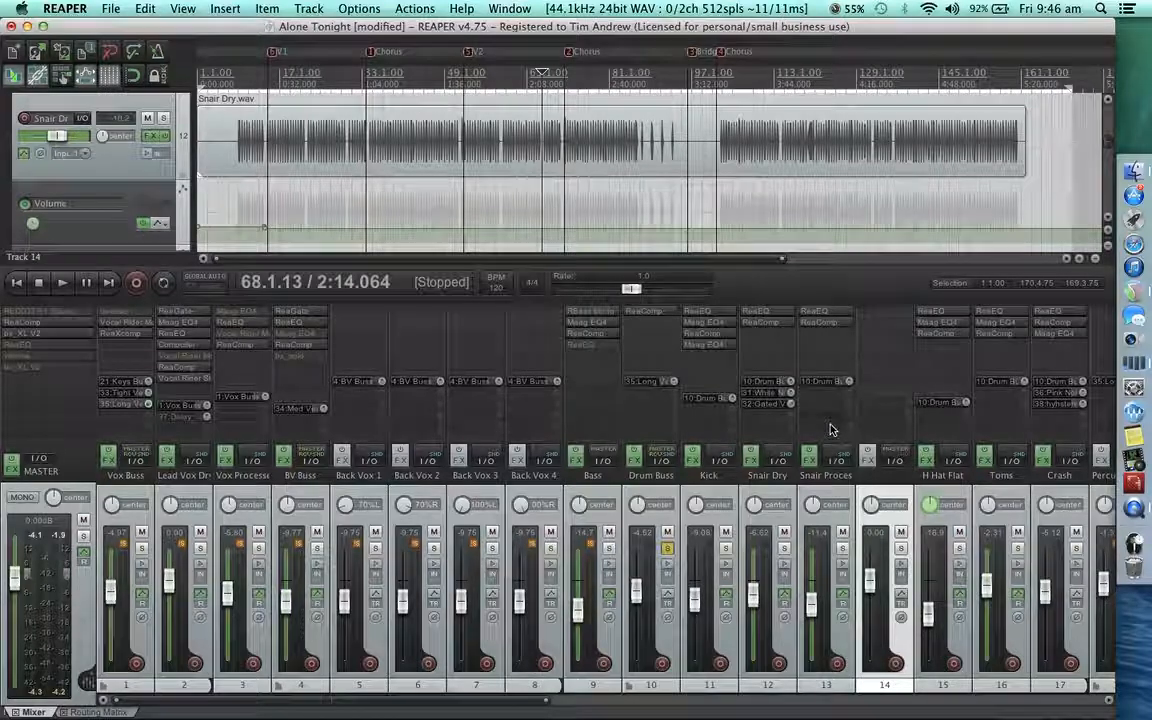
Rename the unnamed track 14 to "White Noise".
{"action": "left_click", "coordinate": [889, 484]}
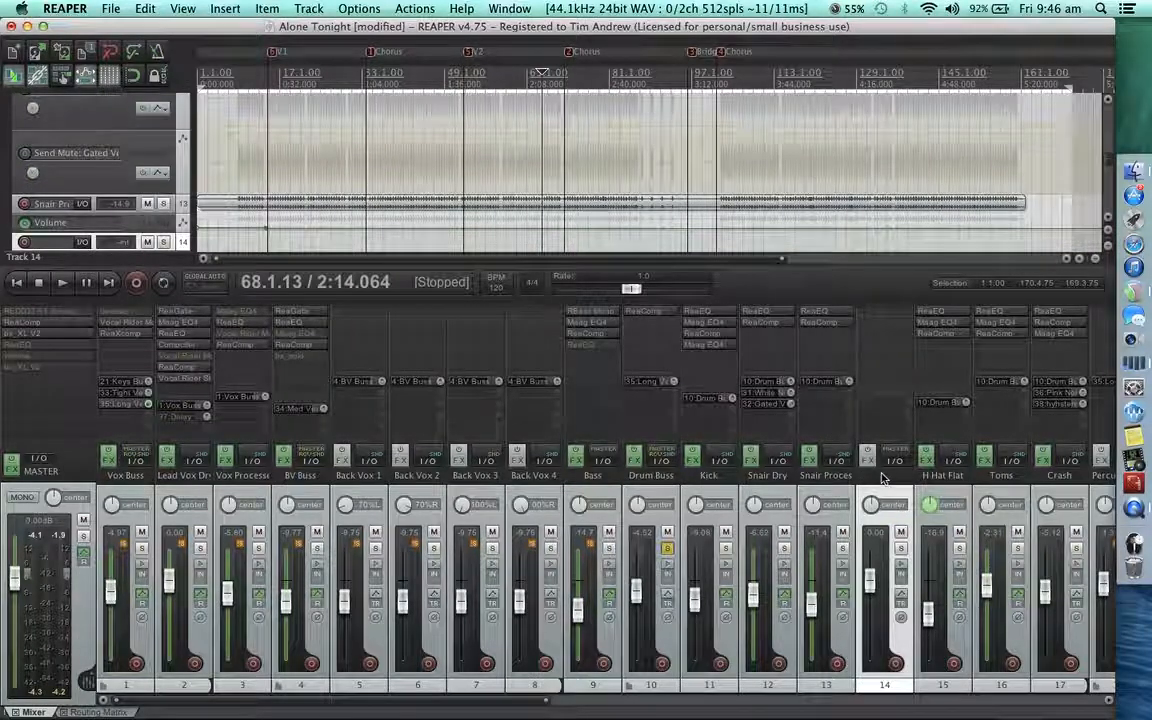
{"action": "double_click", "coordinate": [882, 477]}
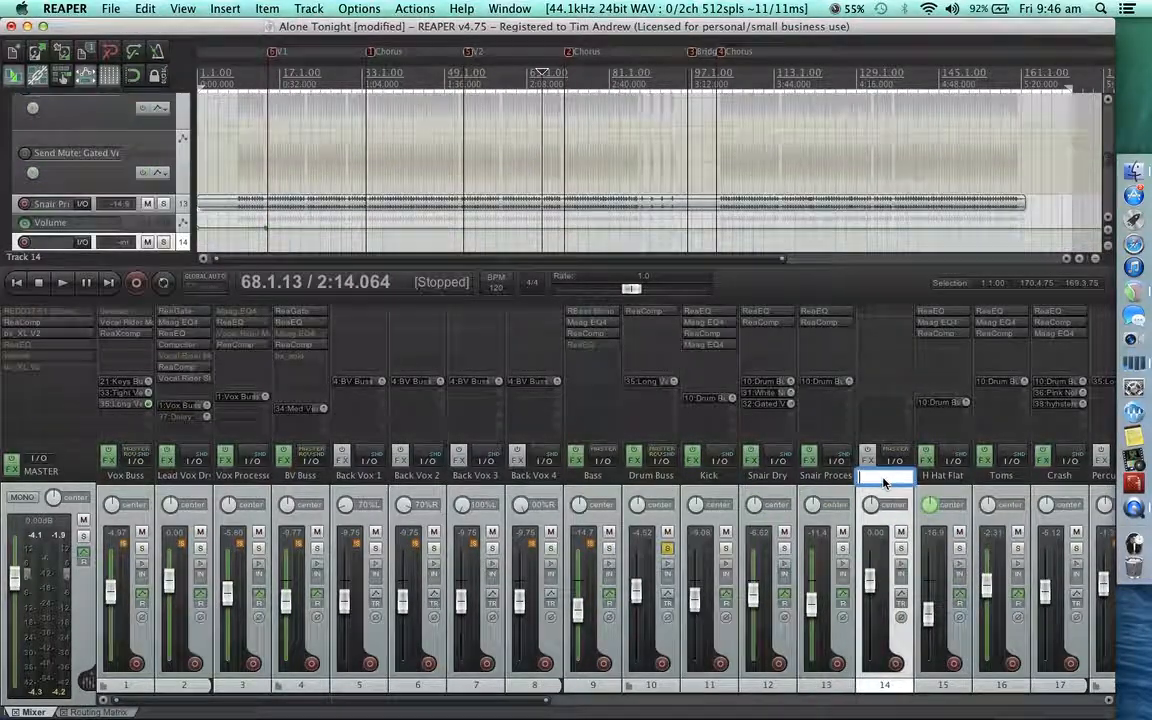
{"action": "type", "text": "White Noise"}
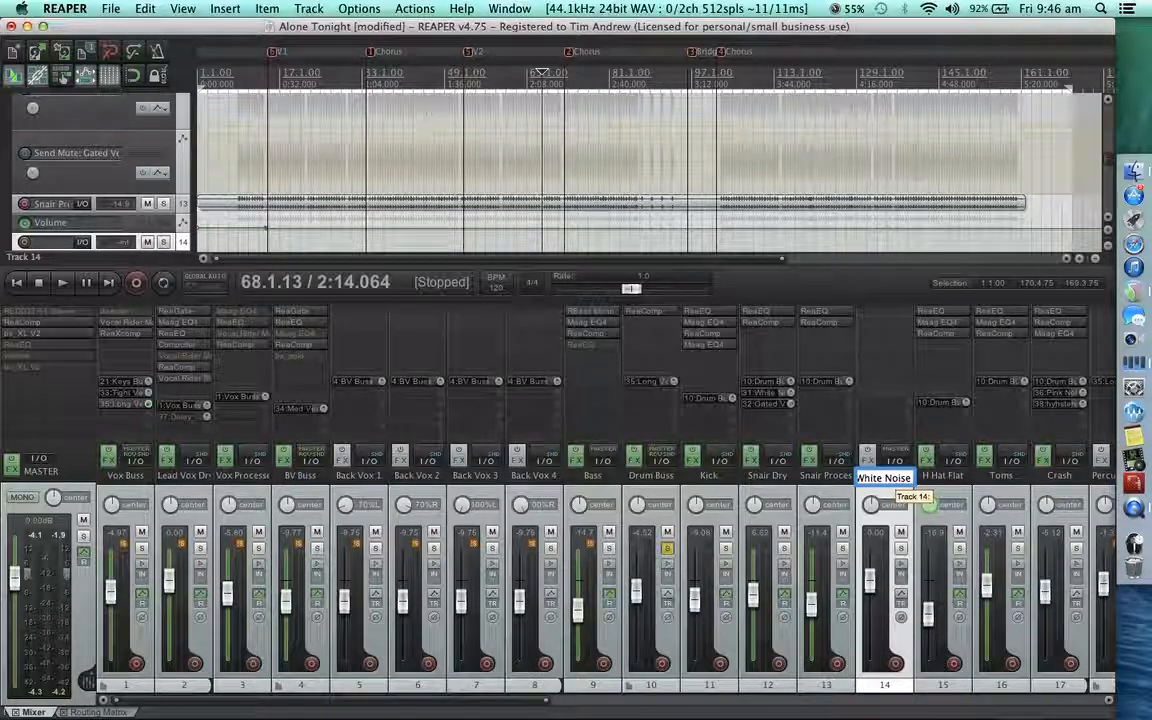
{"action": "key", "text": "Return"}
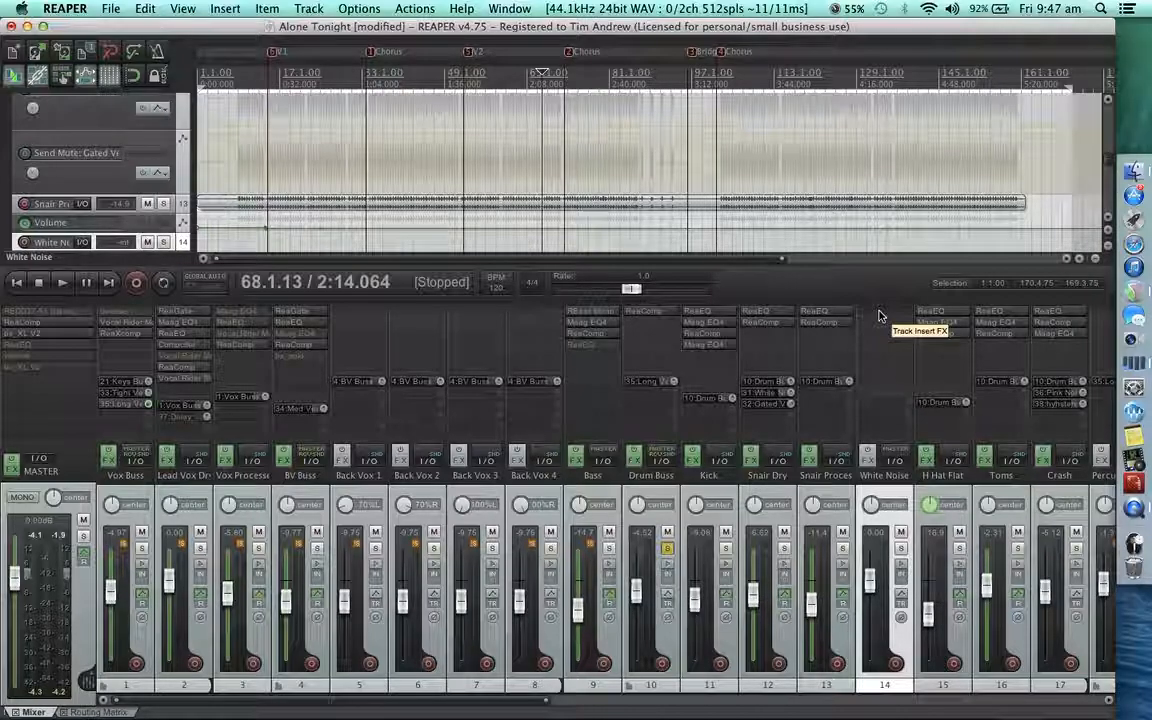
Add the JS LOSER/WhiteNoise effect to the White Noise track and set its noise volume to -36 dB.
{"action": "left_click", "coordinate": [879, 316]}
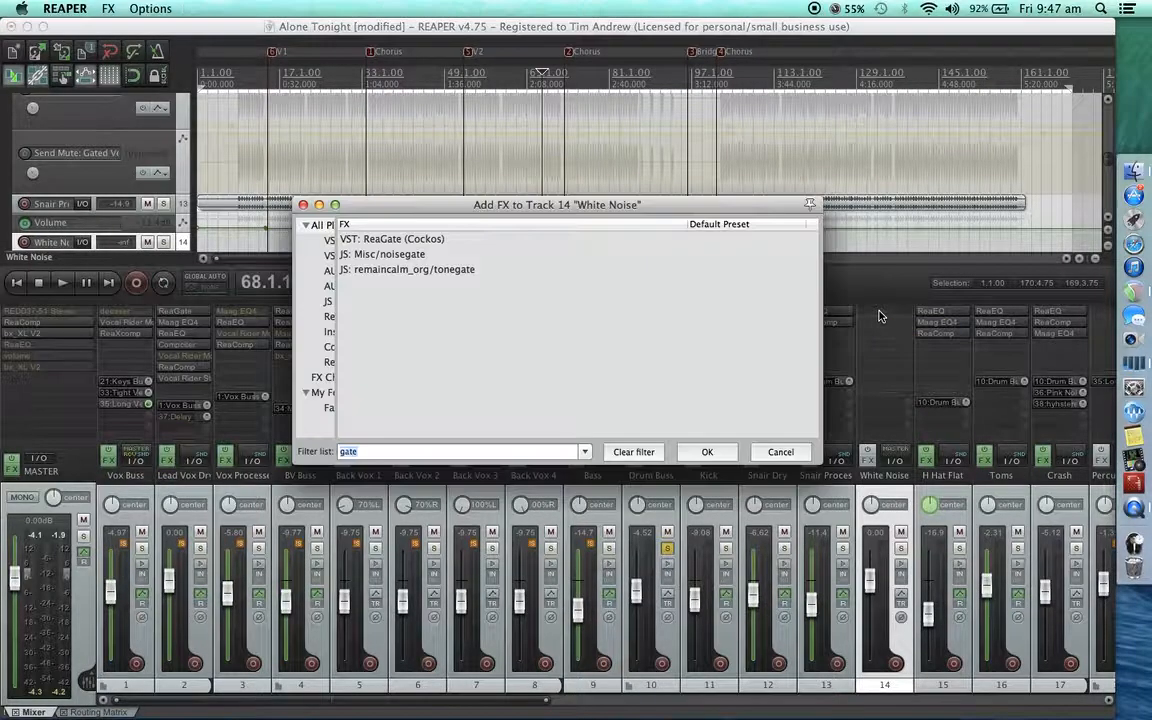
{"action": "type", "text": "white"}
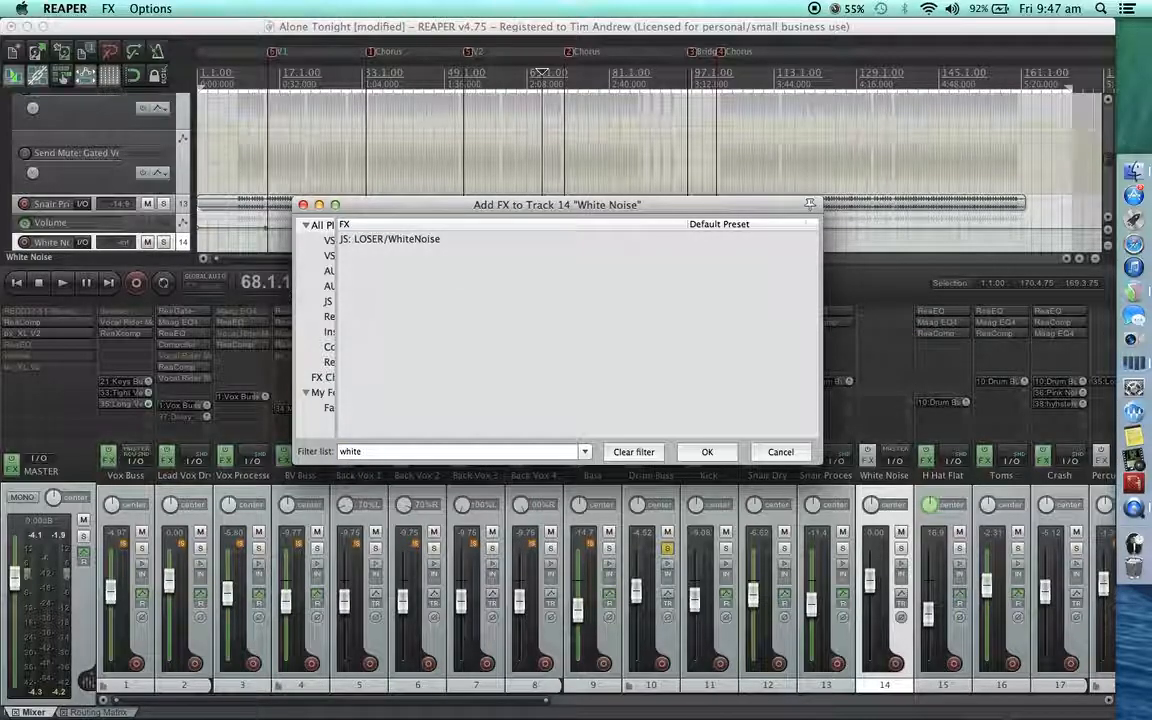
{"action": "double_click", "coordinate": [410, 242]}
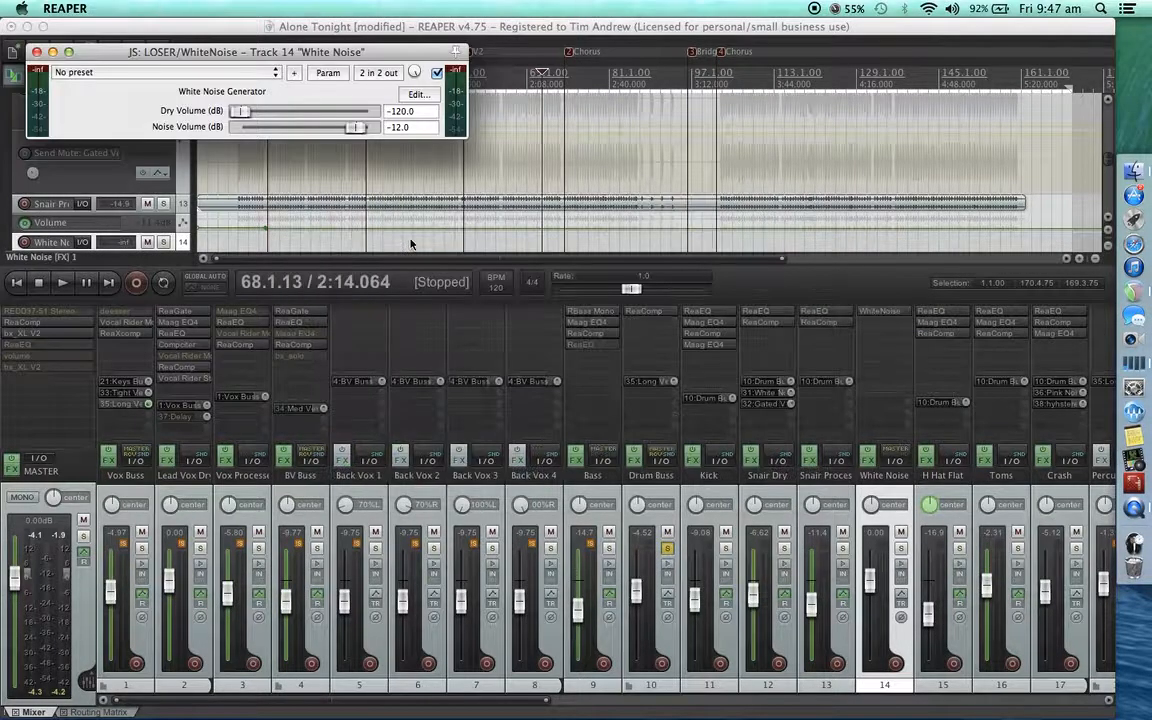
{"action": "left_click_drag", "start_coordinate": [361, 128], "coordinate": [335, 132]}
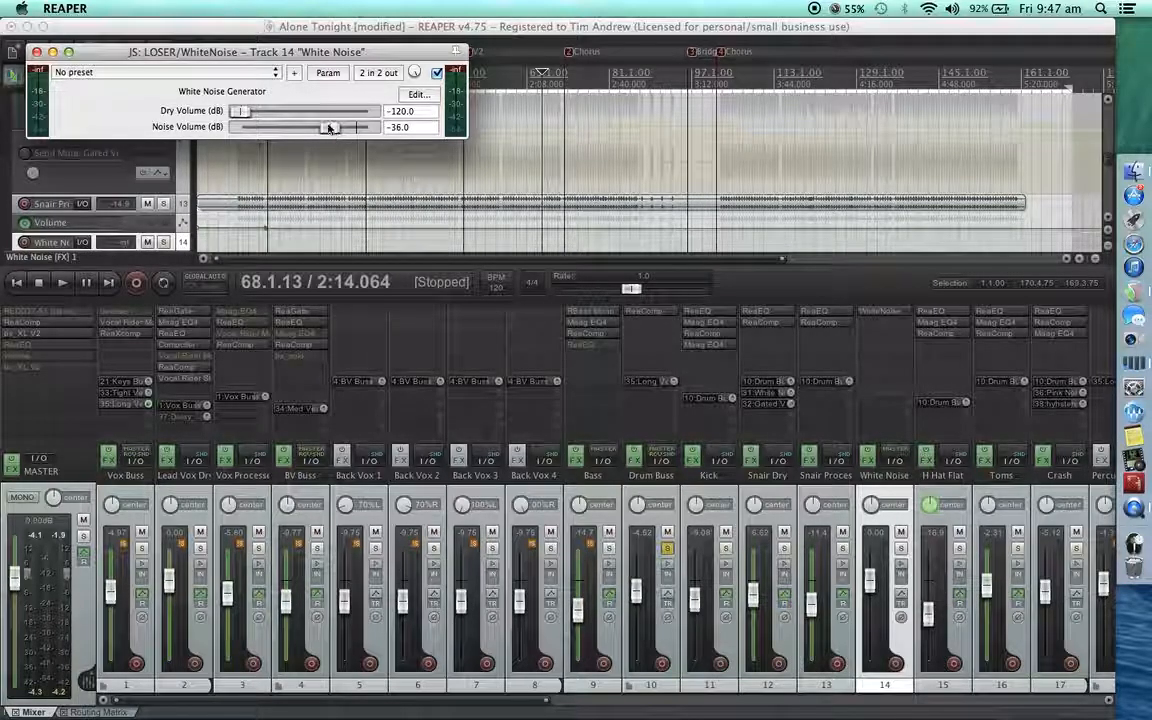
{"action": "left_click_drag", "start_coordinate": [213, 51], "coordinate": [448, 177]}
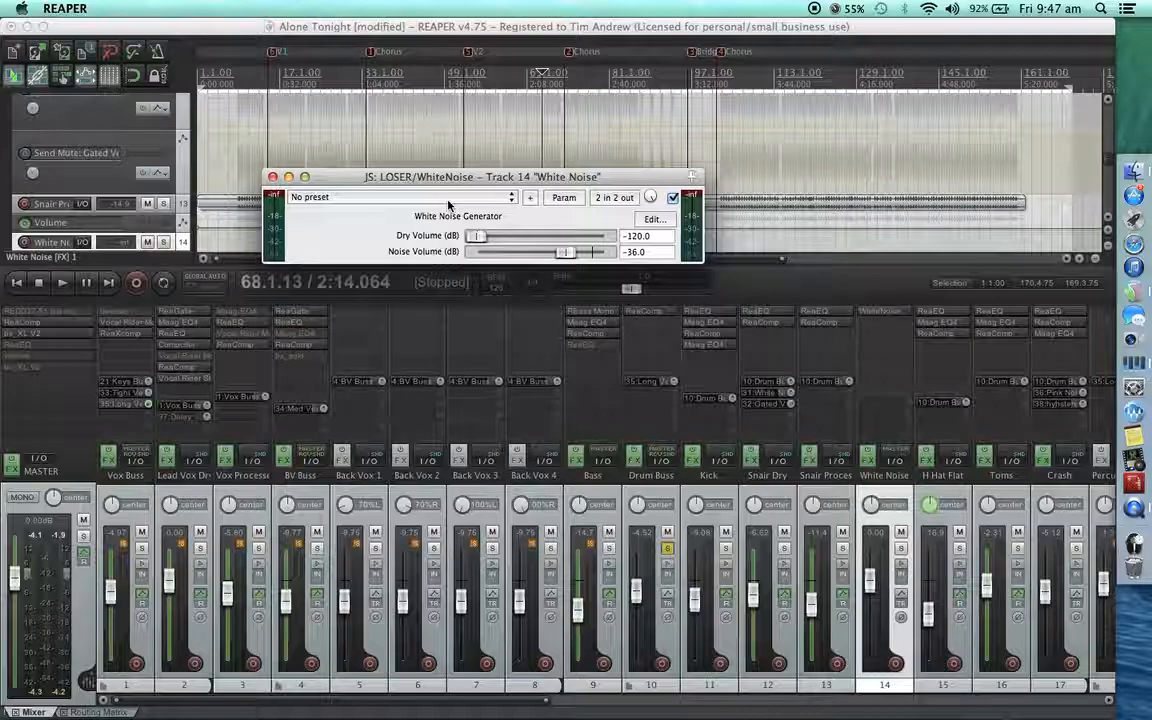
{"action": "left_click", "coordinate": [273, 177]}
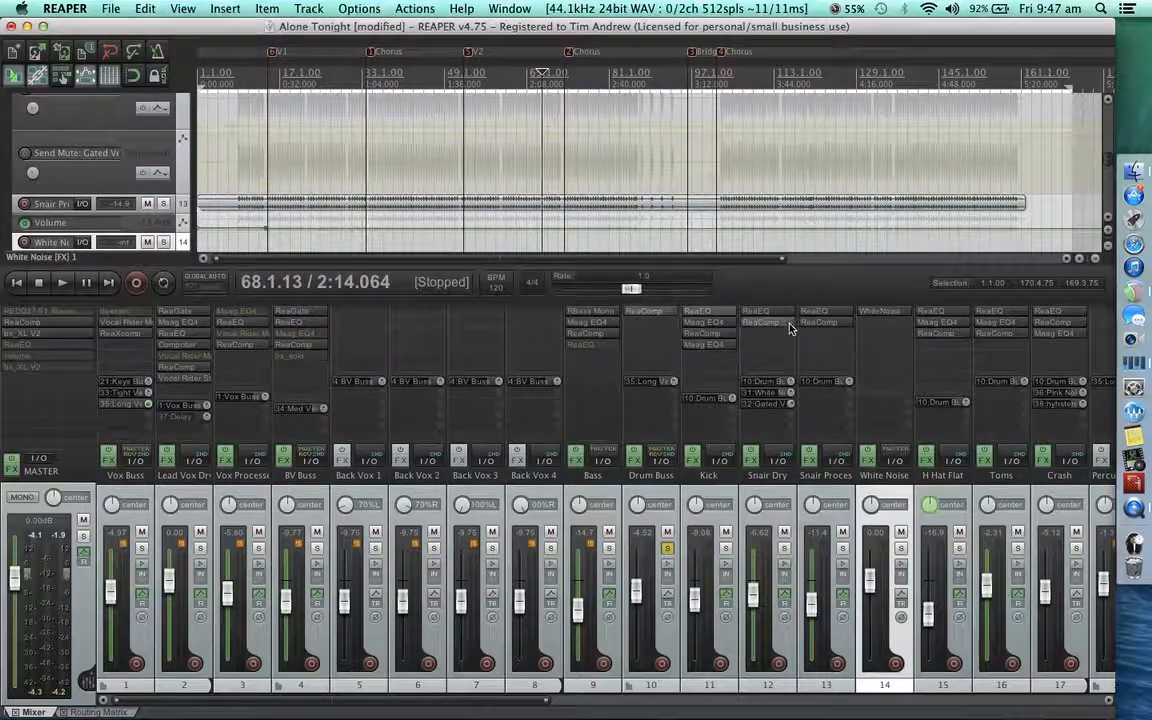
Add ReaGate after the noise generator with the "stock - snare gate" preset and Auxiliary Input L+R as detector input.
{"action": "left_click", "coordinate": [896, 331]}
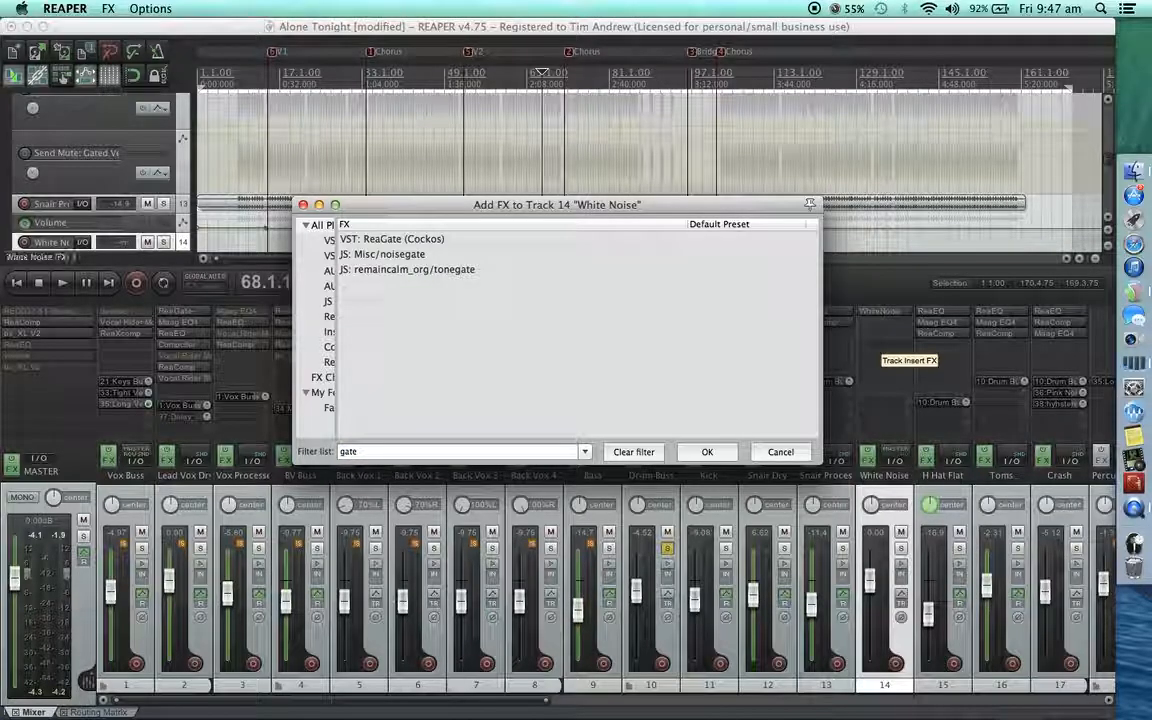
{"action": "double_click", "coordinate": [395, 240]}
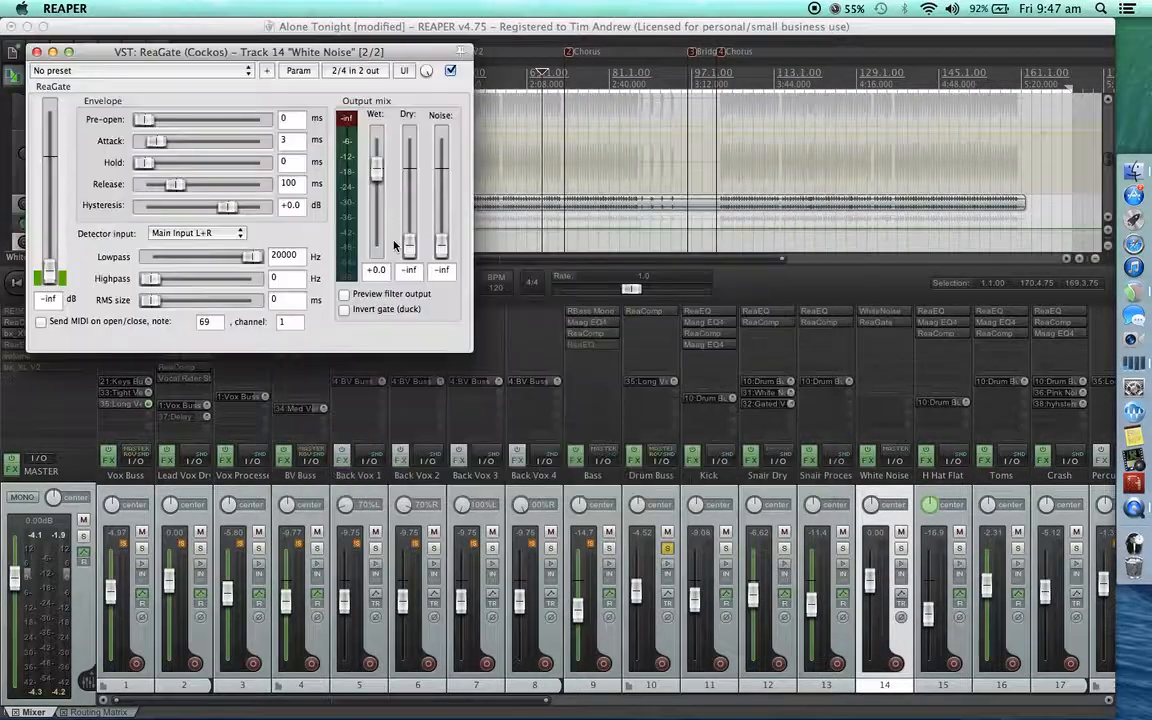
{"action": "left_click_drag", "start_coordinate": [231, 12], "coordinate": [601, 127]}
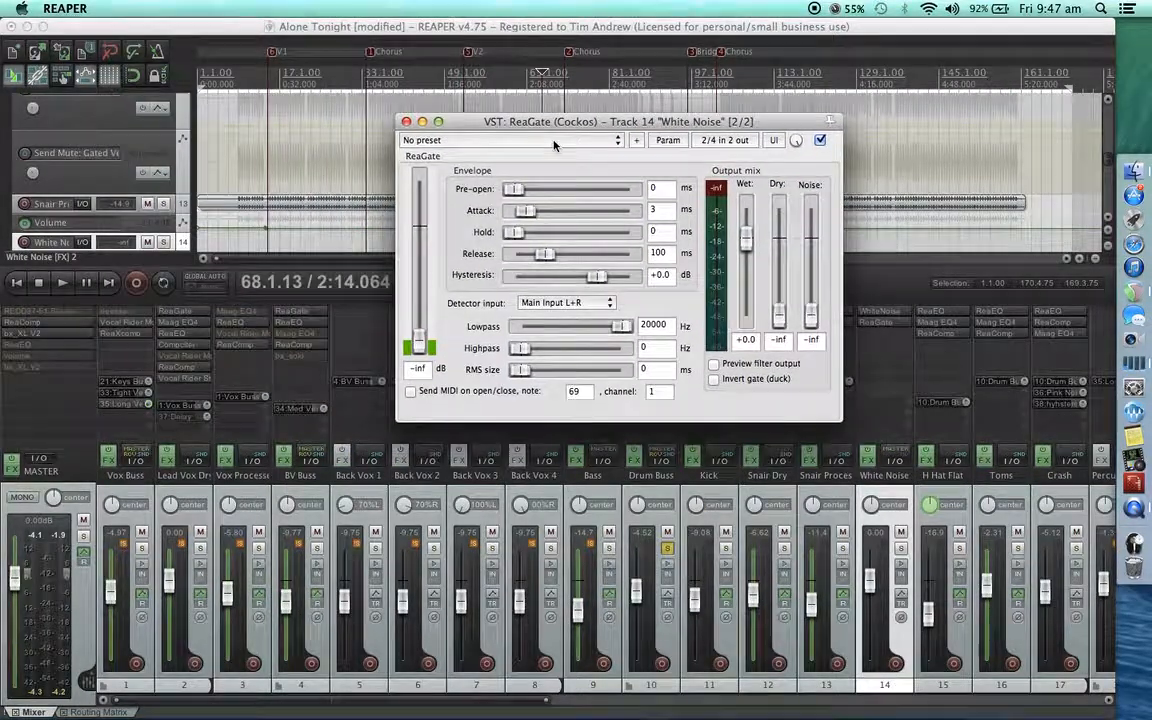
{"action": "left_click", "coordinate": [505, 139]}
{"action": "left_click", "coordinate": [538, 177]}
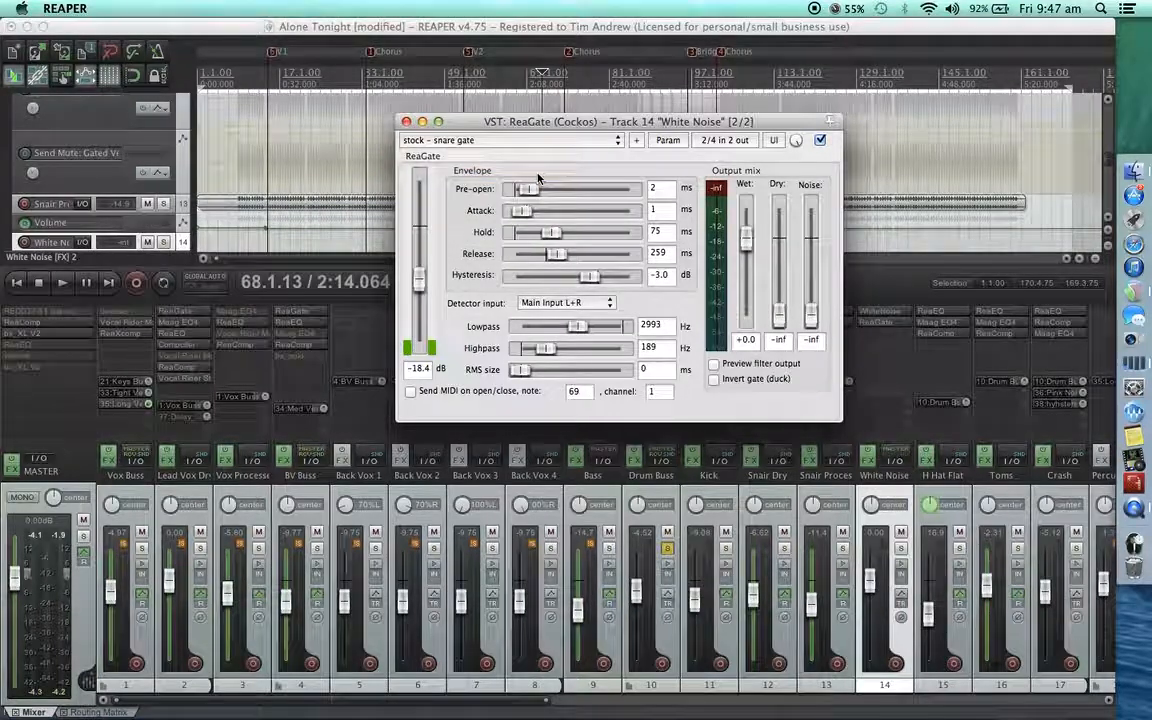
{"action": "left_click", "coordinate": [604, 303]}
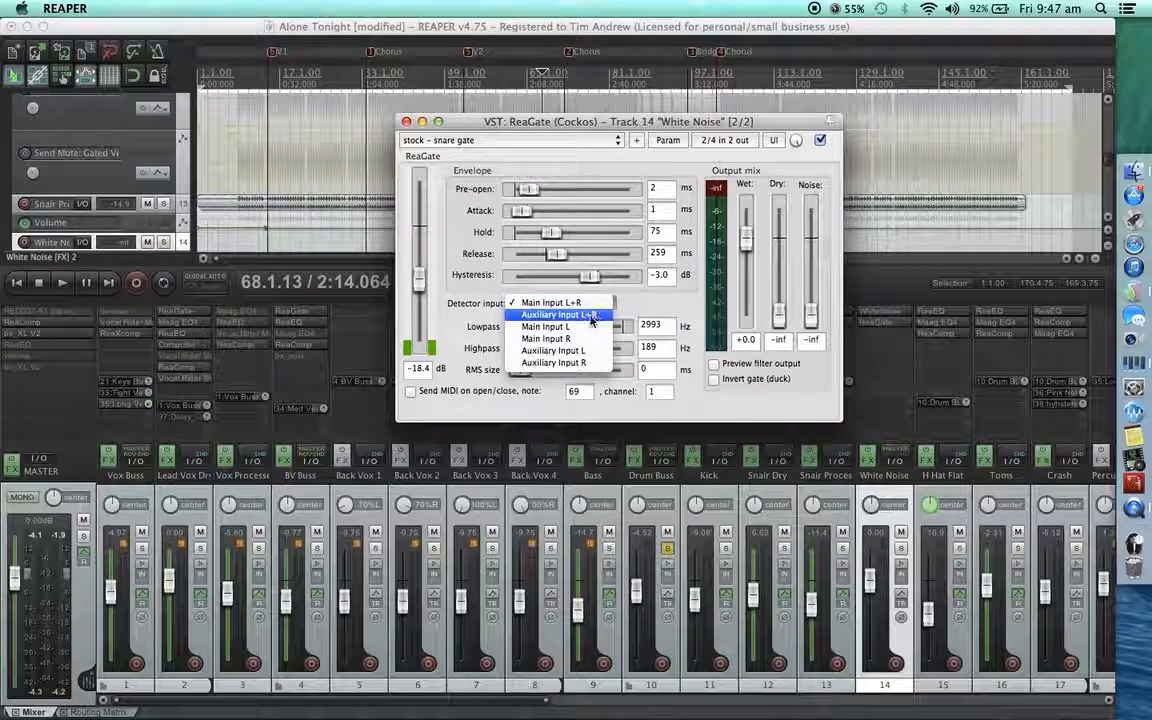
{"action": "left_click", "coordinate": [558, 315]}
Route a send from the Snair Dry track into channels 3/4 of the White Noise track's ReaGate.
{"action": "left_click_drag", "start_coordinate": [667, 128], "coordinate": [538, 137]}
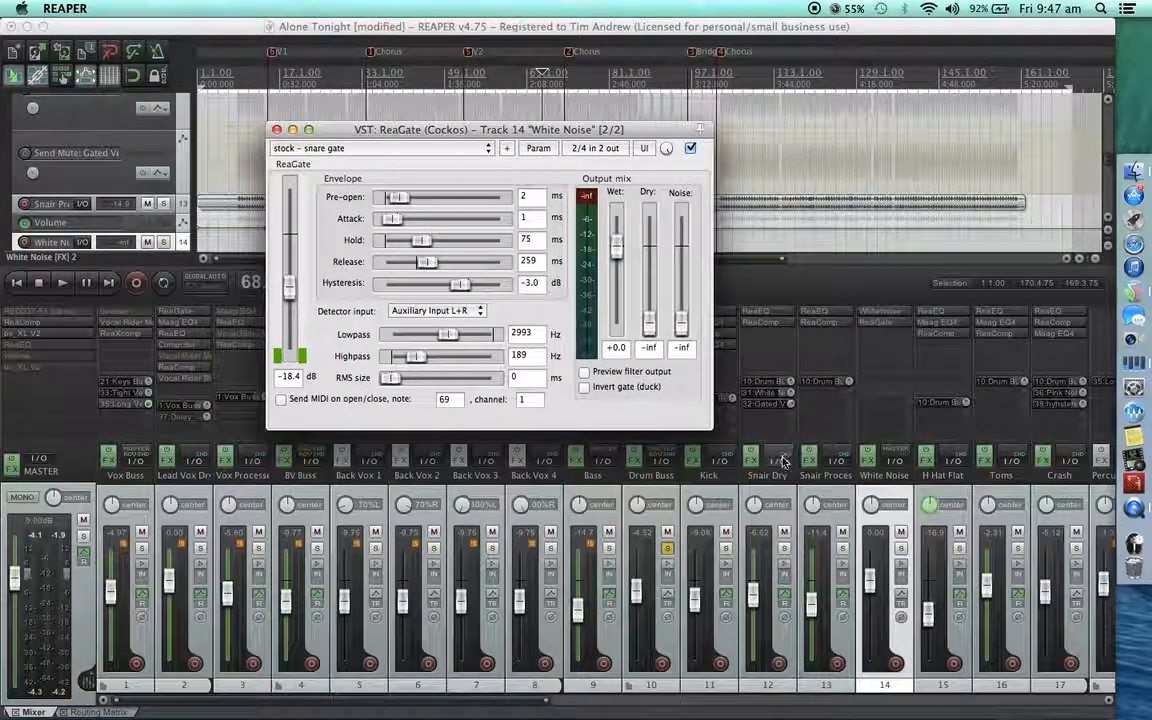
{"action": "left_click_drag", "start_coordinate": [783, 462], "coordinate": [549, 318]}
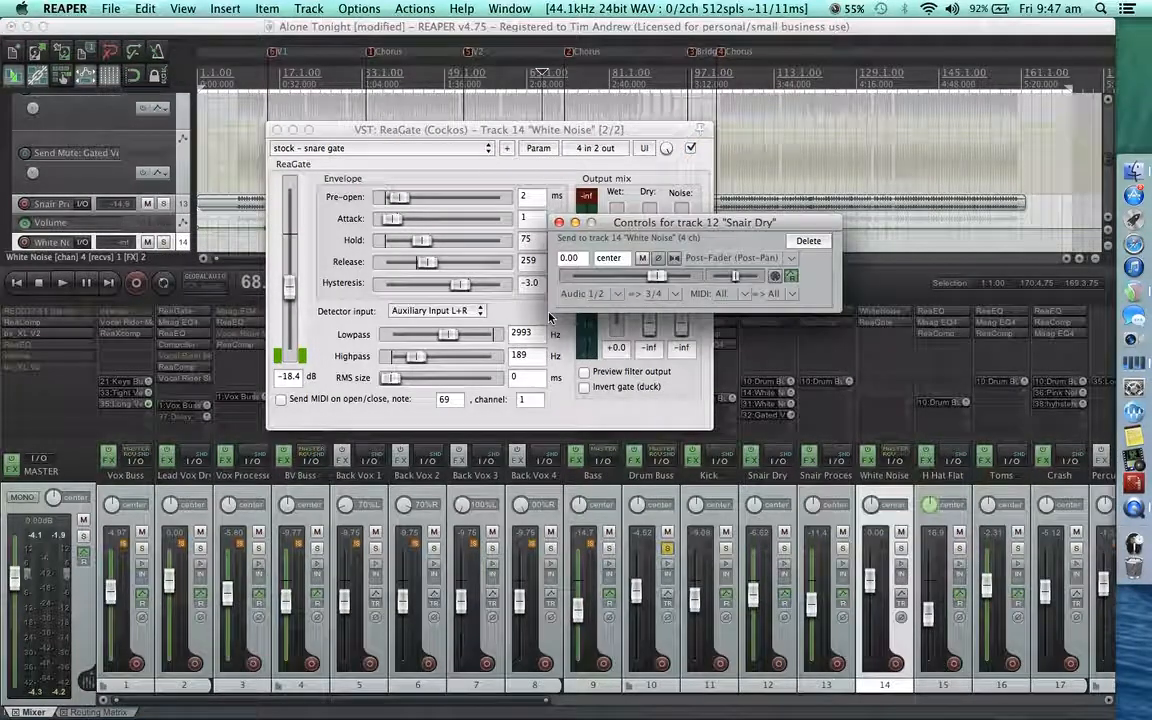
{"action": "left_click", "coordinate": [559, 223]}
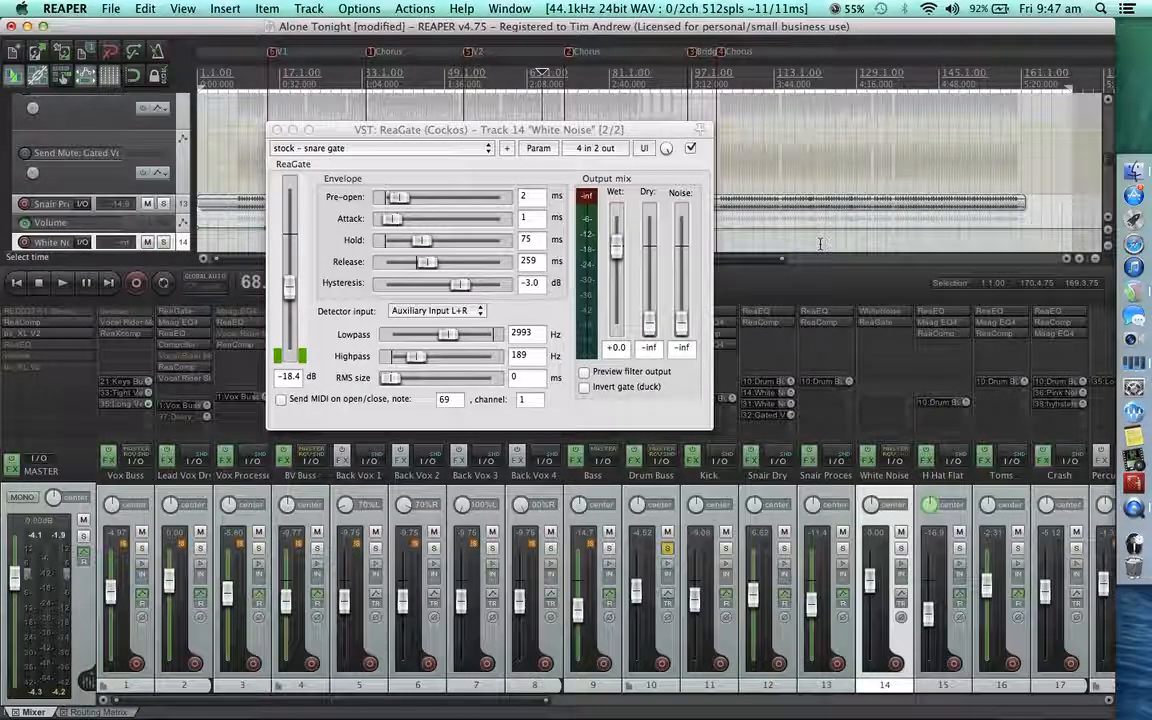
During chorus playback, raise the White Noise track's volume to about 7.4 dB and set the ReaGate threshold to about -20.6 dB.
{"action": "left_click_drag", "start_coordinate": [556, 131], "coordinate": [538, 234]}
{"action": "left_click", "coordinate": [785, 502]}
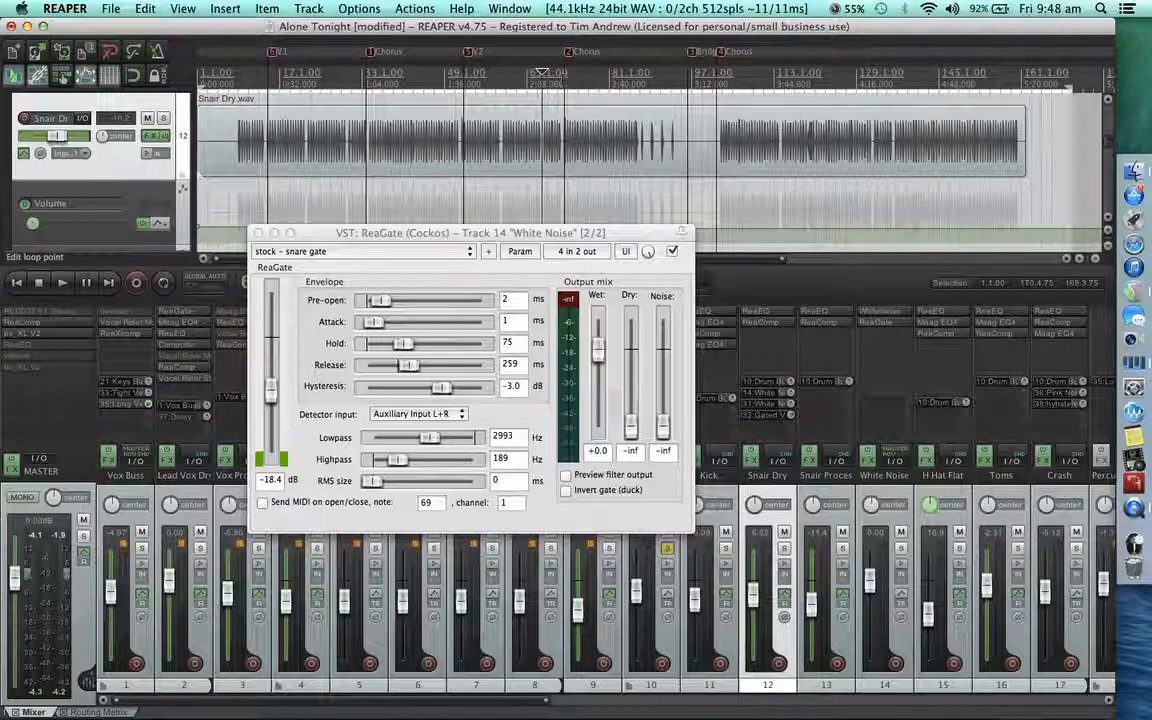
{"action": "key", "text": "space"}
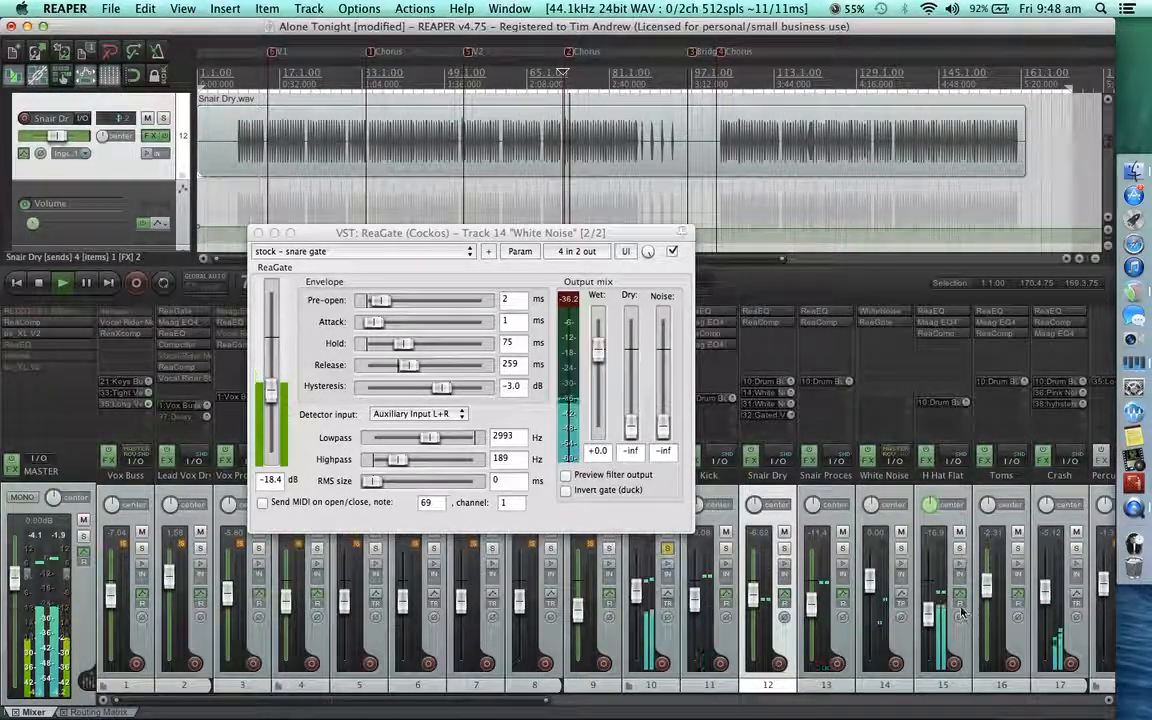
{"action": "left_click_drag", "start_coordinate": [871, 566], "coordinate": [875, 570]}
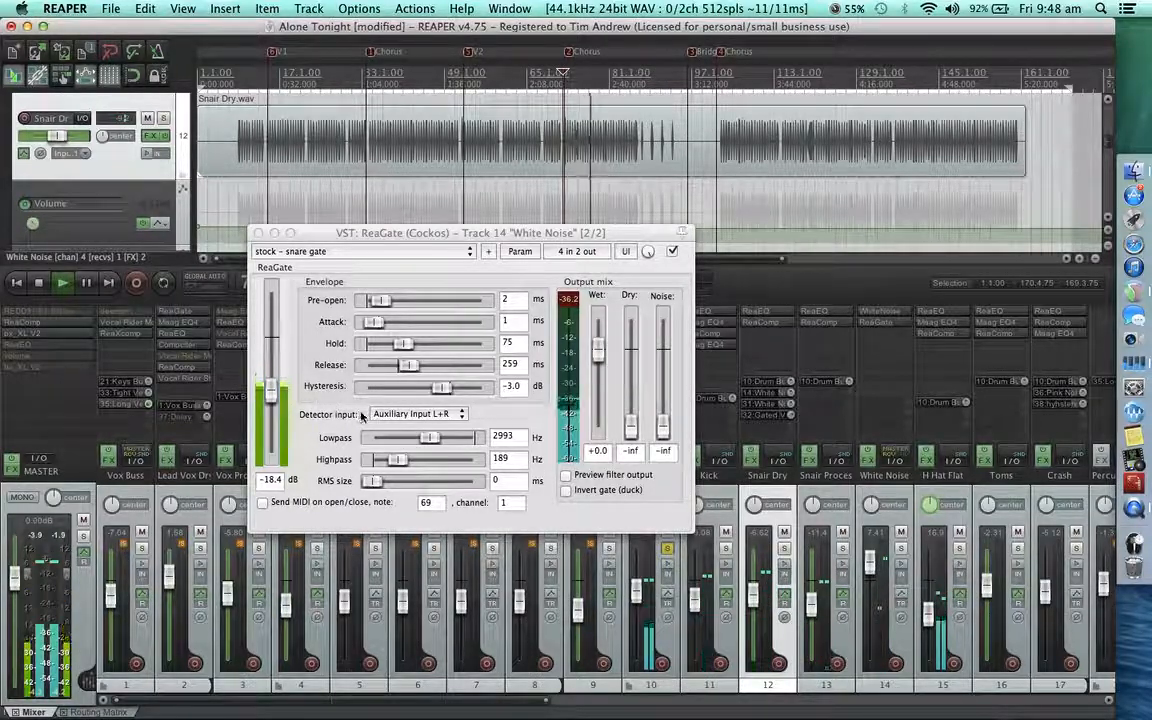
{"action": "left_click", "coordinate": [272, 395]}
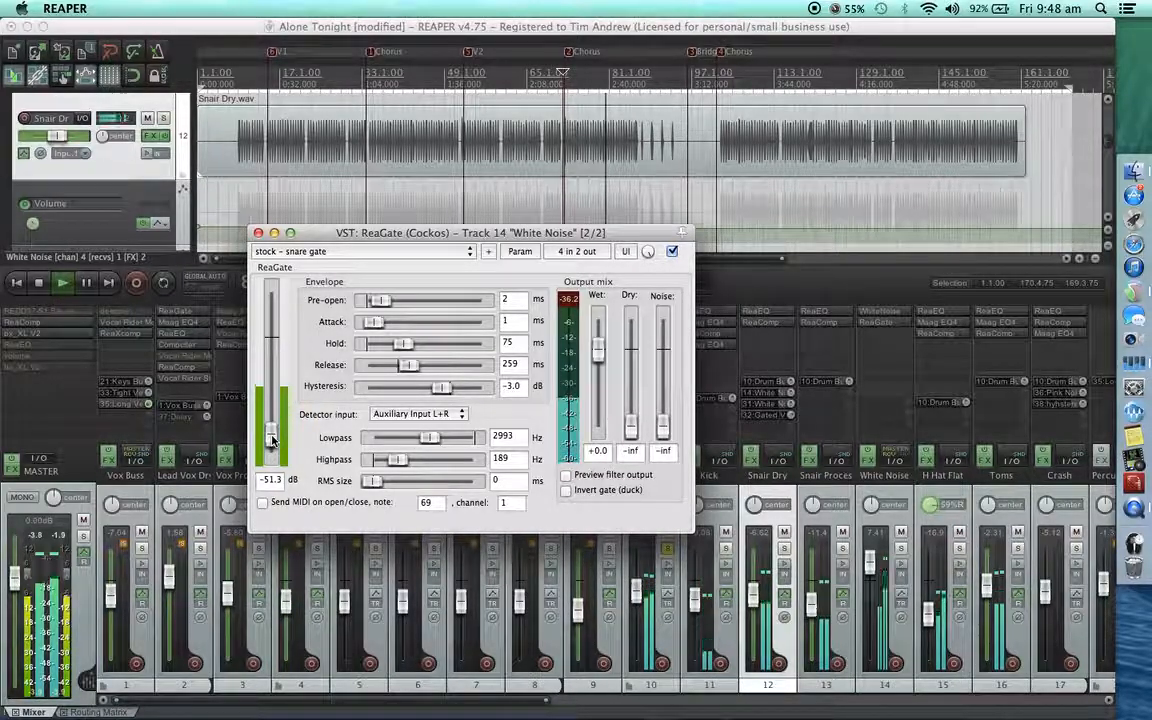
{"action": "left_click_drag", "start_coordinate": [277, 384], "coordinate": [278, 383]}
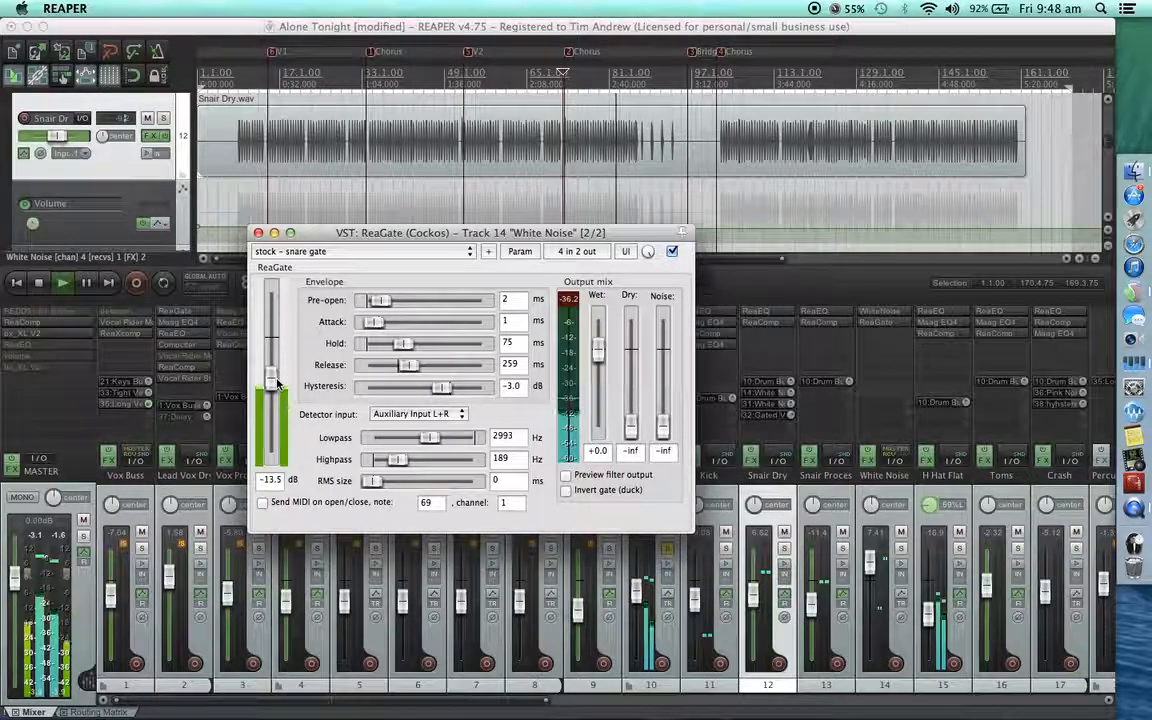
{"action": "left_click_drag", "start_coordinate": [278, 383], "coordinate": [278, 399]}
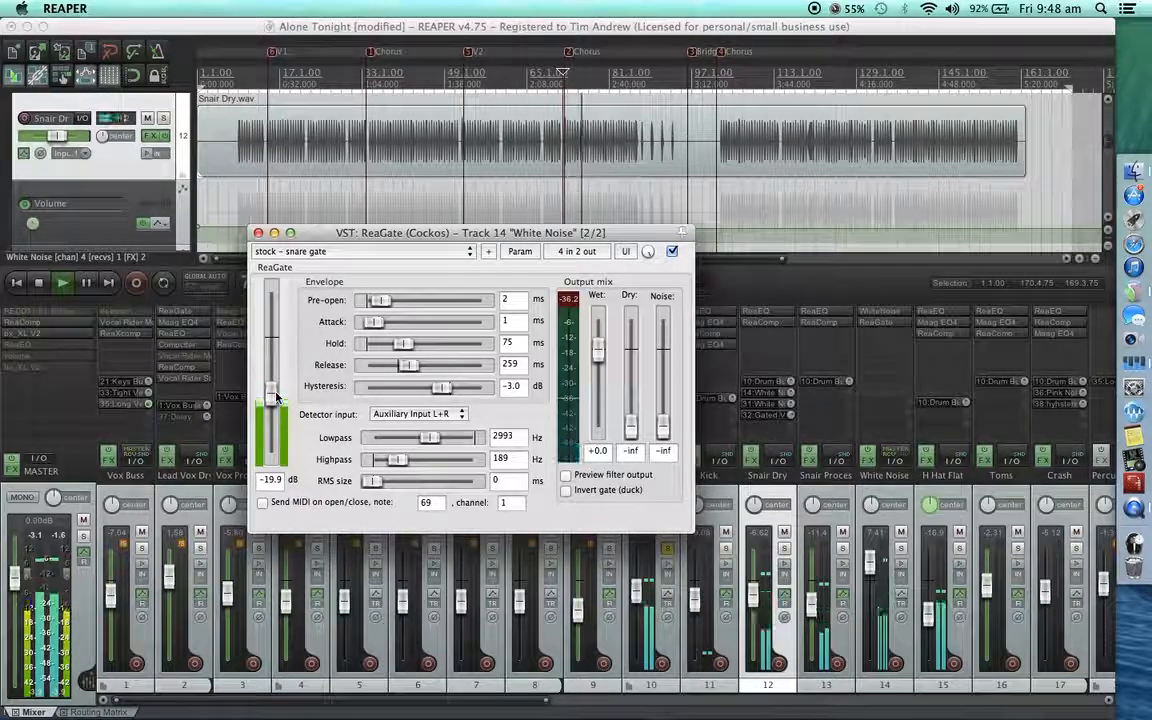
{"action": "left_click_drag", "start_coordinate": [276, 393], "coordinate": [277, 400]}
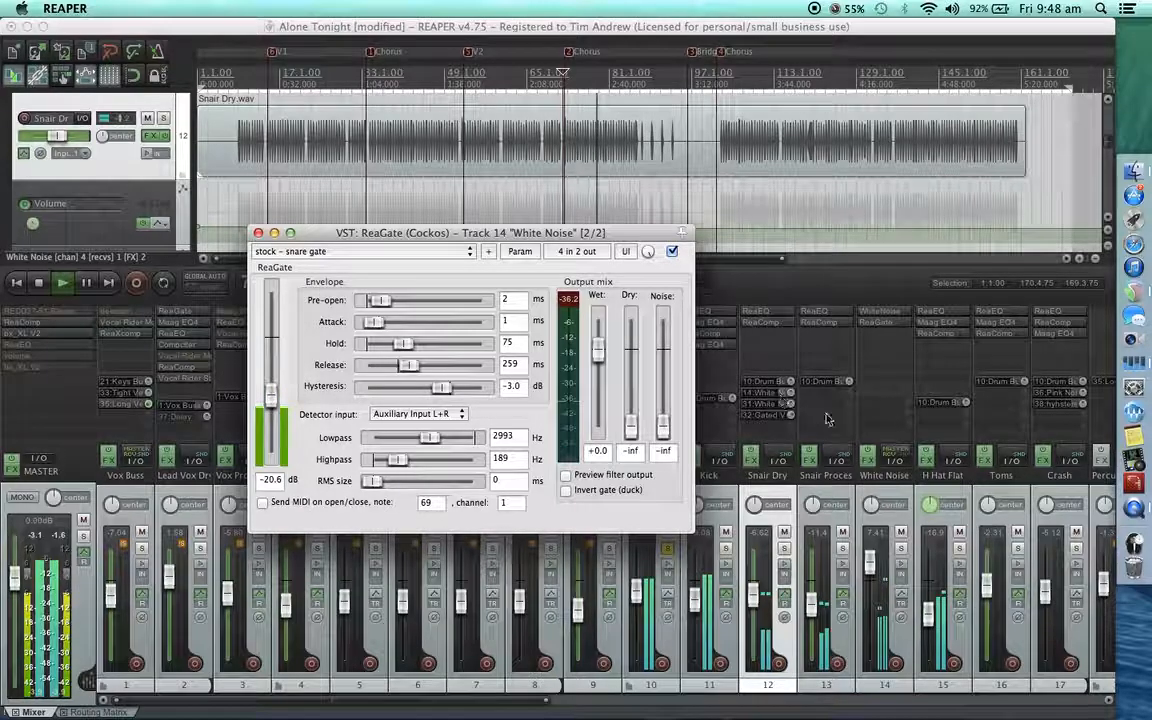
Lower the White Noise track's volume to about 0.31 dB, close ReaGate and stop playback.
{"action": "mouse_move", "coordinate": [875, 565]}
{"action": "left_mouse_down"}
{"action": "mouse_move", "coordinate": [870, 598]}
{"action": "mouse_move", "coordinate": [871, 582]}
{"action": "left_mouse_up"}
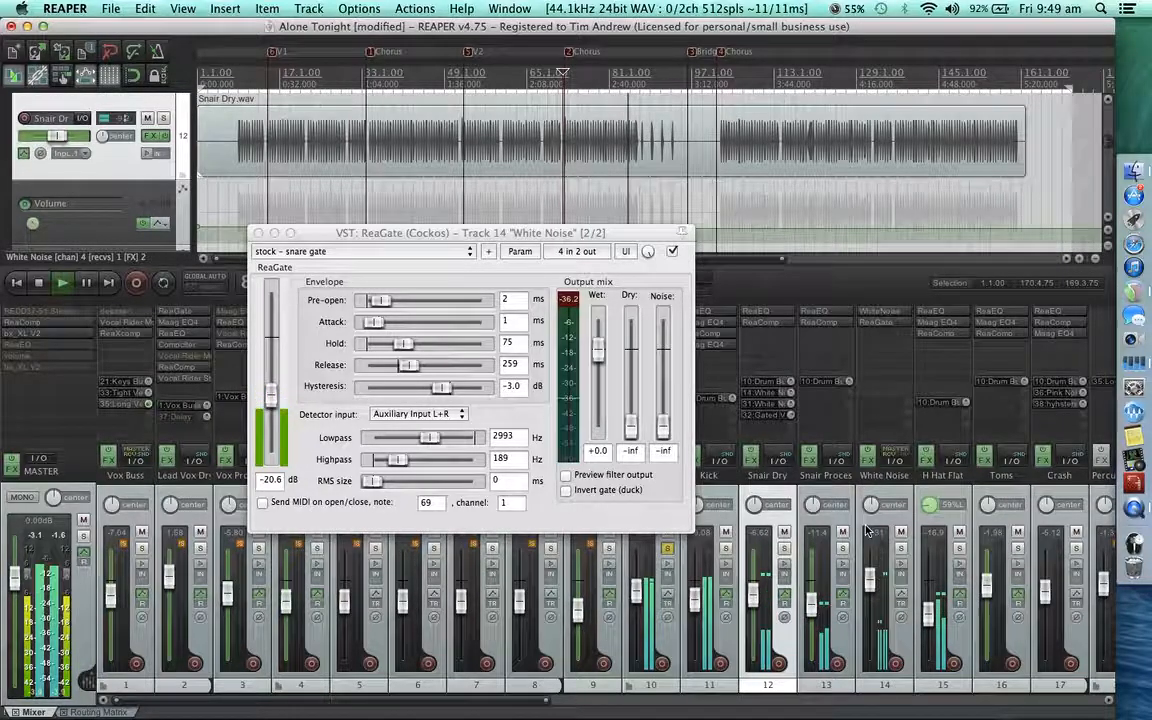
{"action": "left_click", "coordinate": [258, 233]}
{"action": "key", "text": "space"}
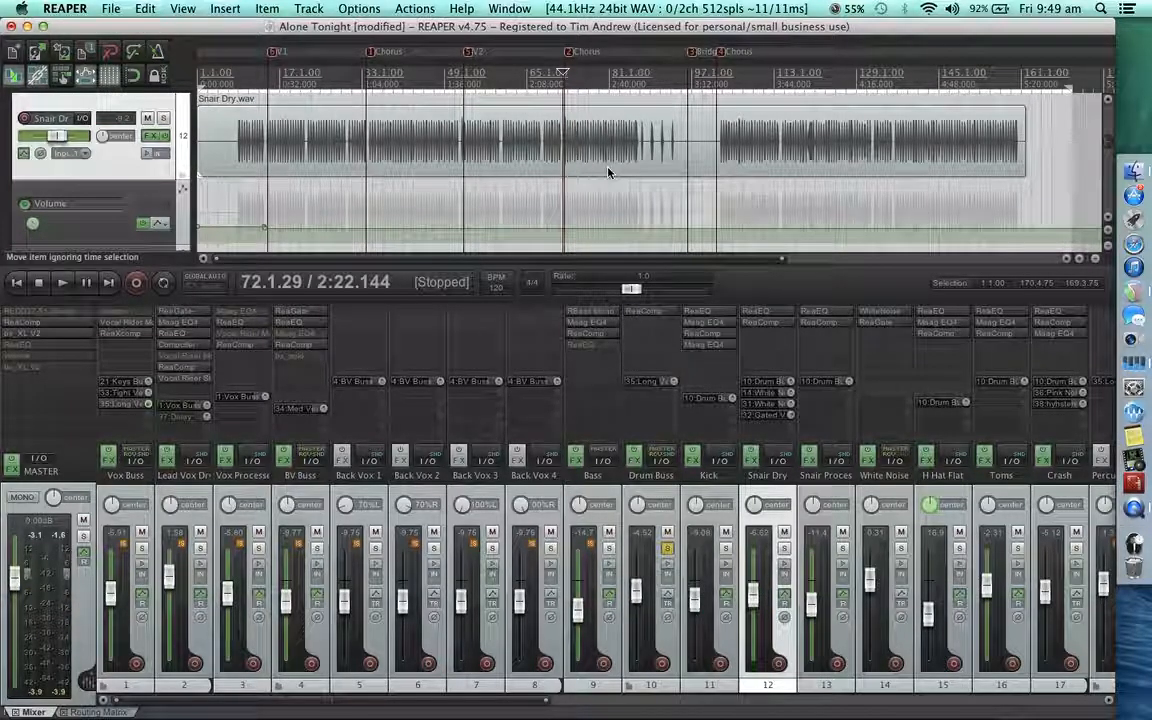
Enable the Mute envelope for the White Noise track and close its envelope settings.
{"action": "left_click", "coordinate": [901, 600]}
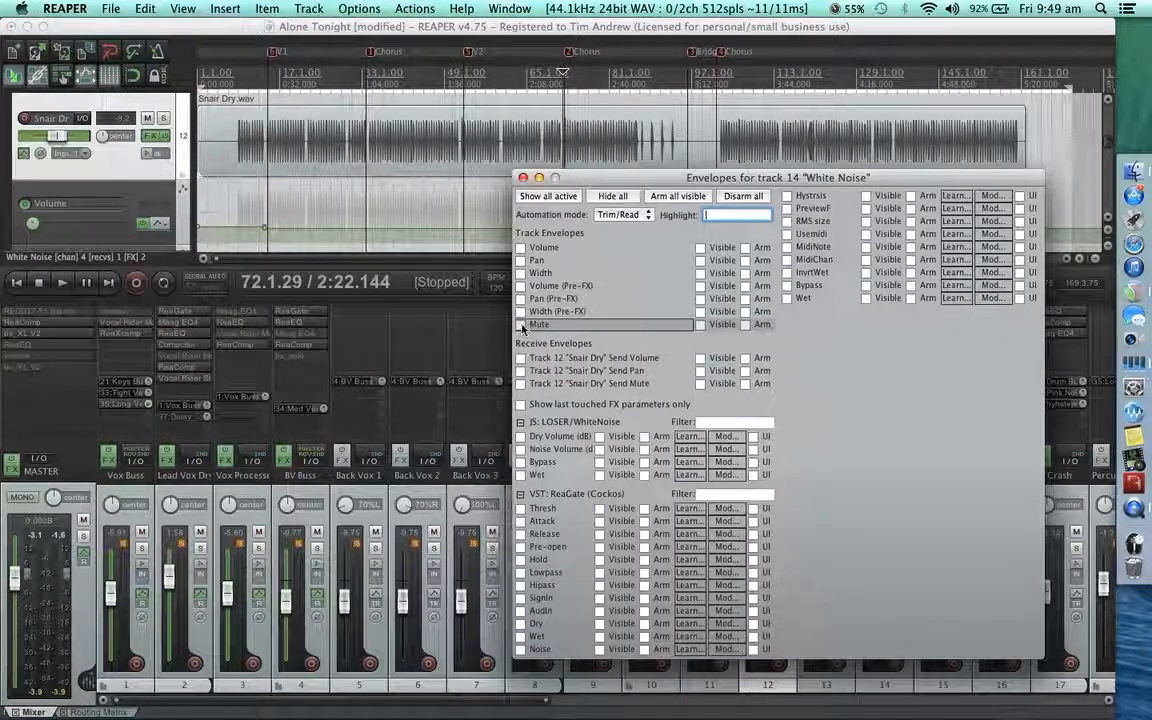
{"action": "left_click", "coordinate": [521, 325]}
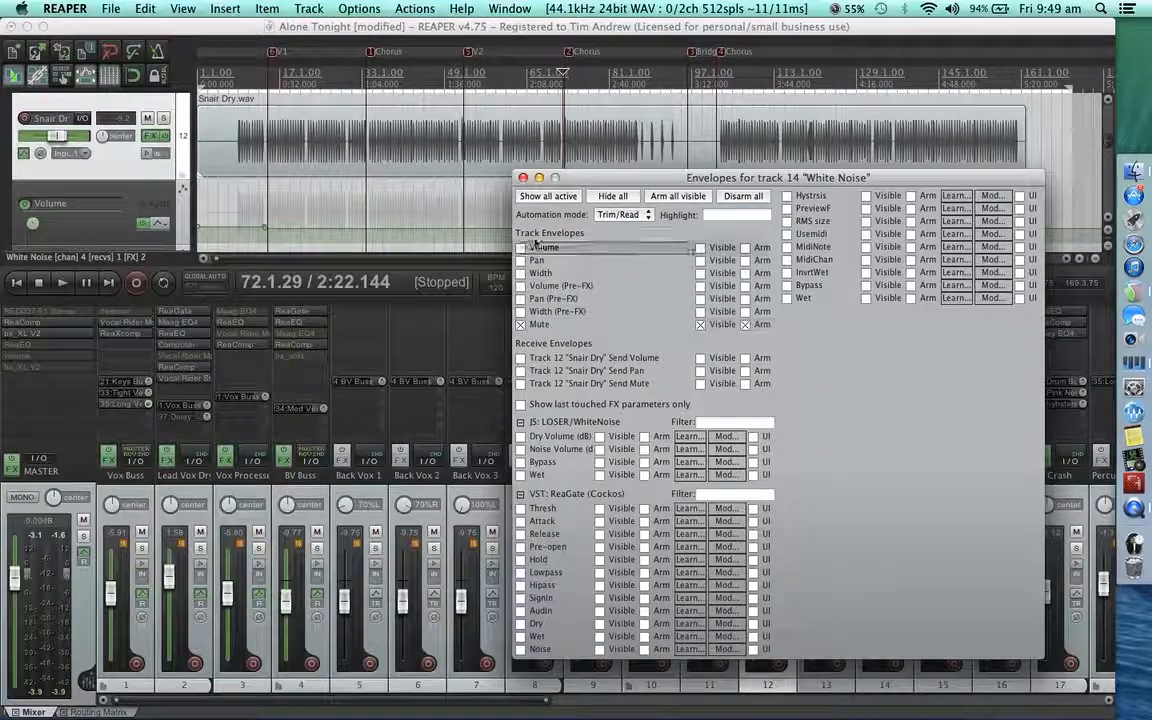
{"action": "left_click", "coordinate": [620, 215]}
{"action": "left_click", "coordinate": [621, 231]}
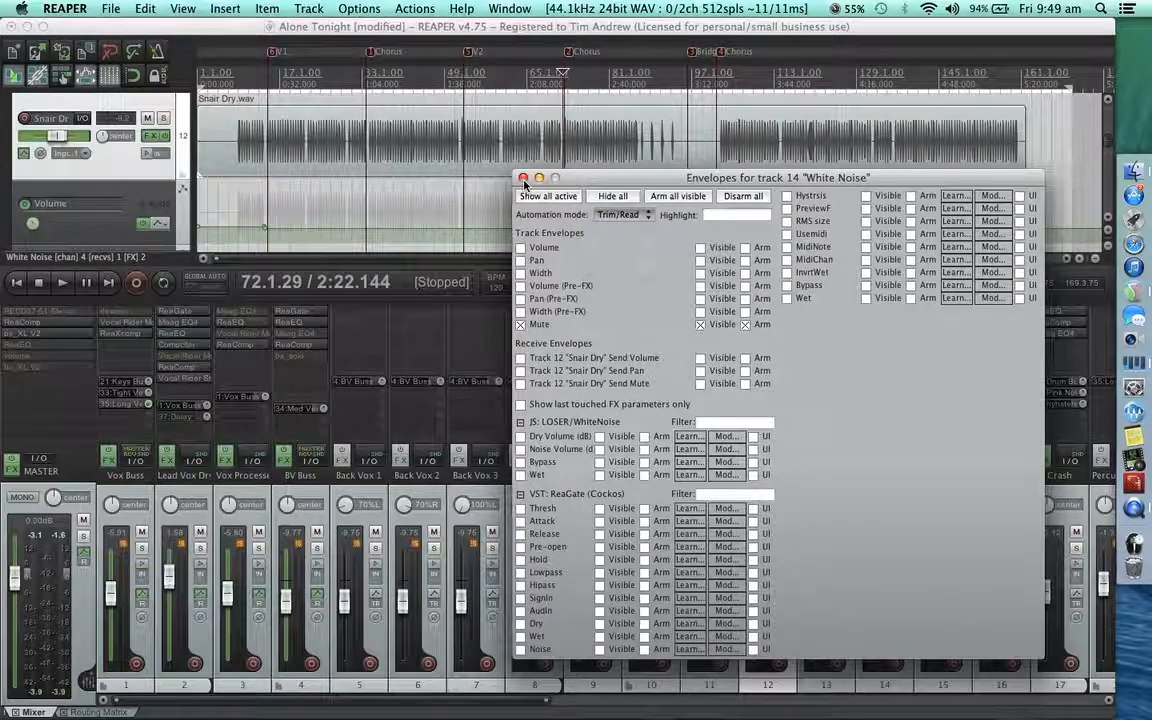
{"action": "key", "text": "Escape"}
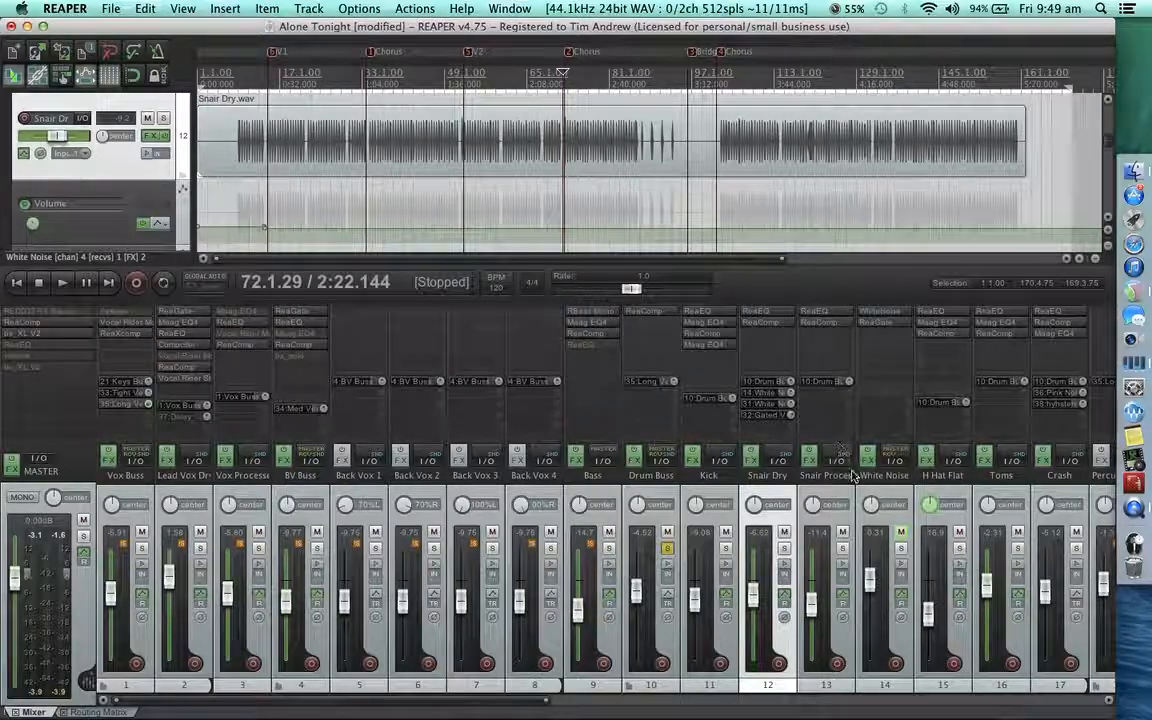
Add a point on the White Noise mute envelope just before the second-chorus marker and mute everything before it.
{"action": "left_click", "coordinate": [901, 558]}
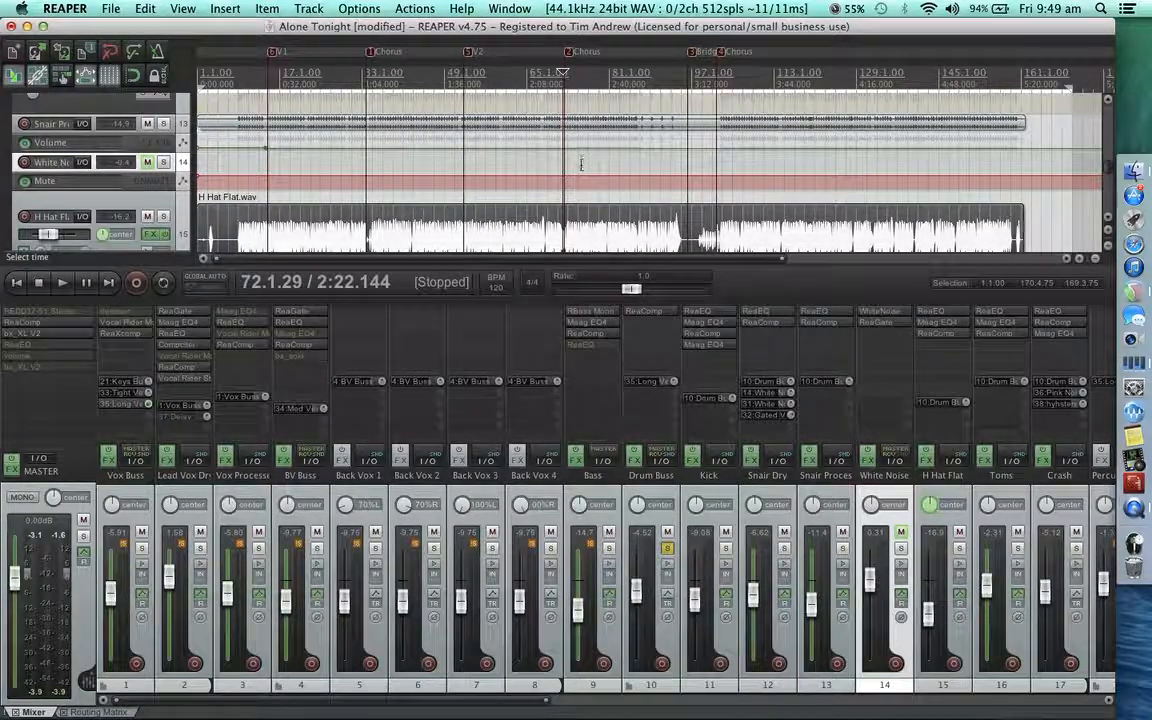
{"action": "scroll", "coordinate": [566, 165], "scroll_direction": "up", "scroll_amount": 5}
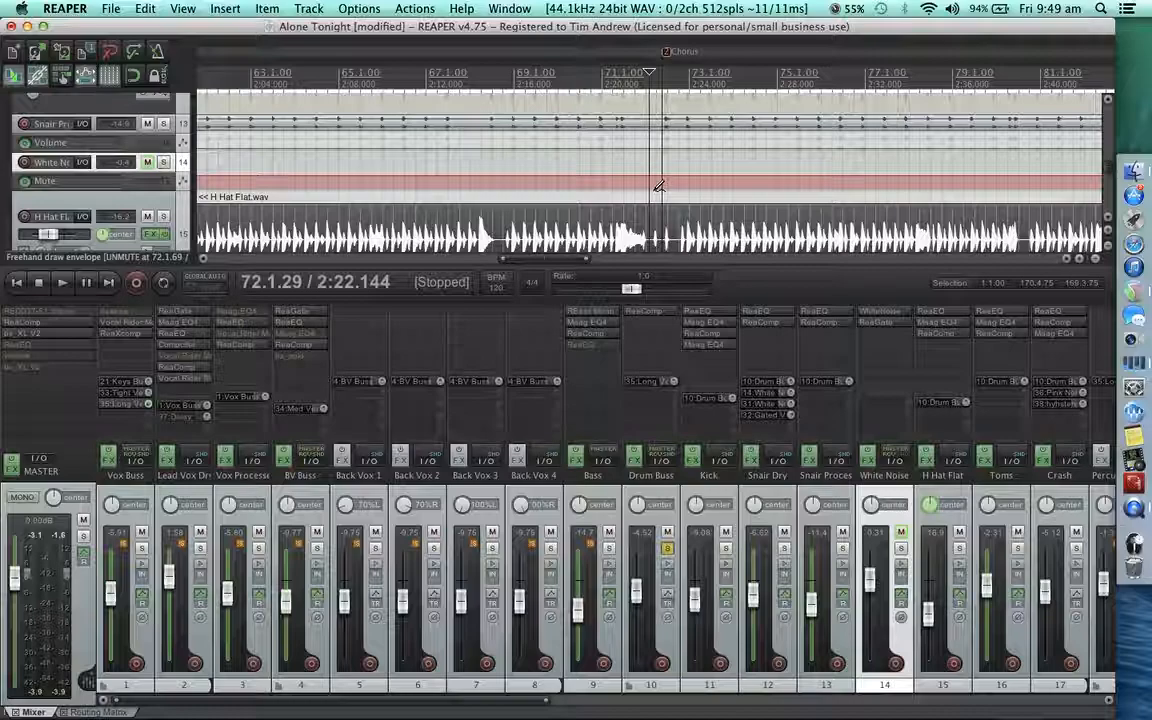
{"action": "left_click", "coordinate": [656, 185]}
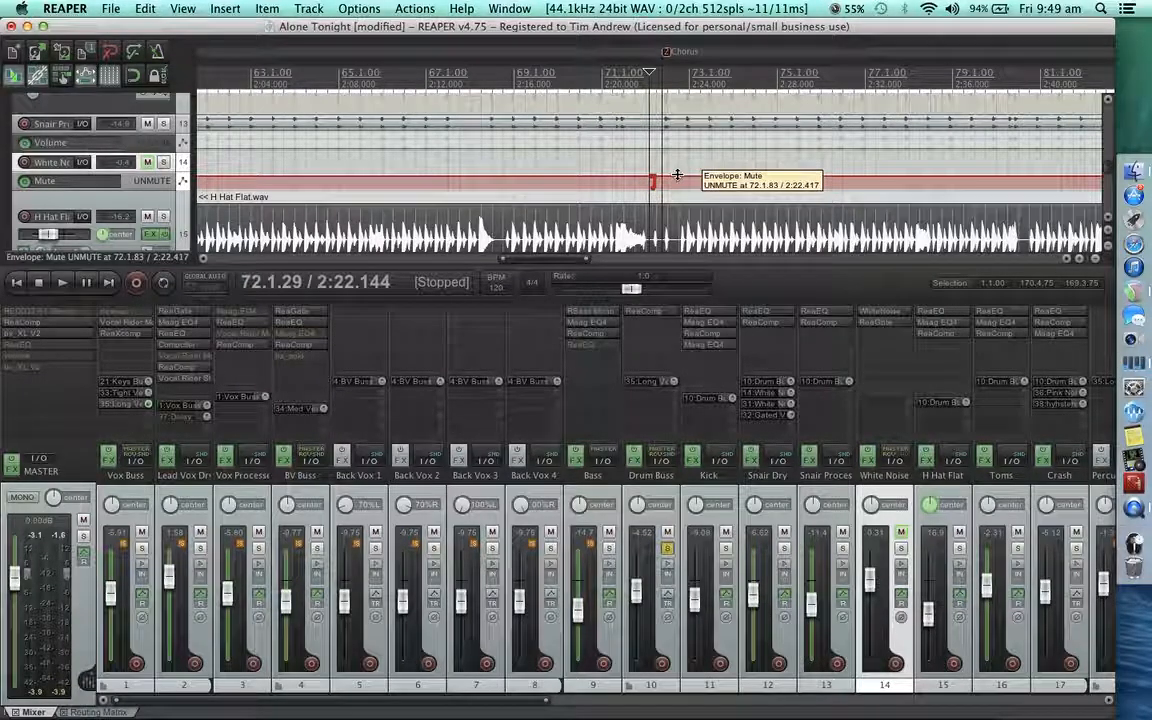
{"action": "left_click_drag", "start_coordinate": [633, 178], "coordinate": [615, 197]}
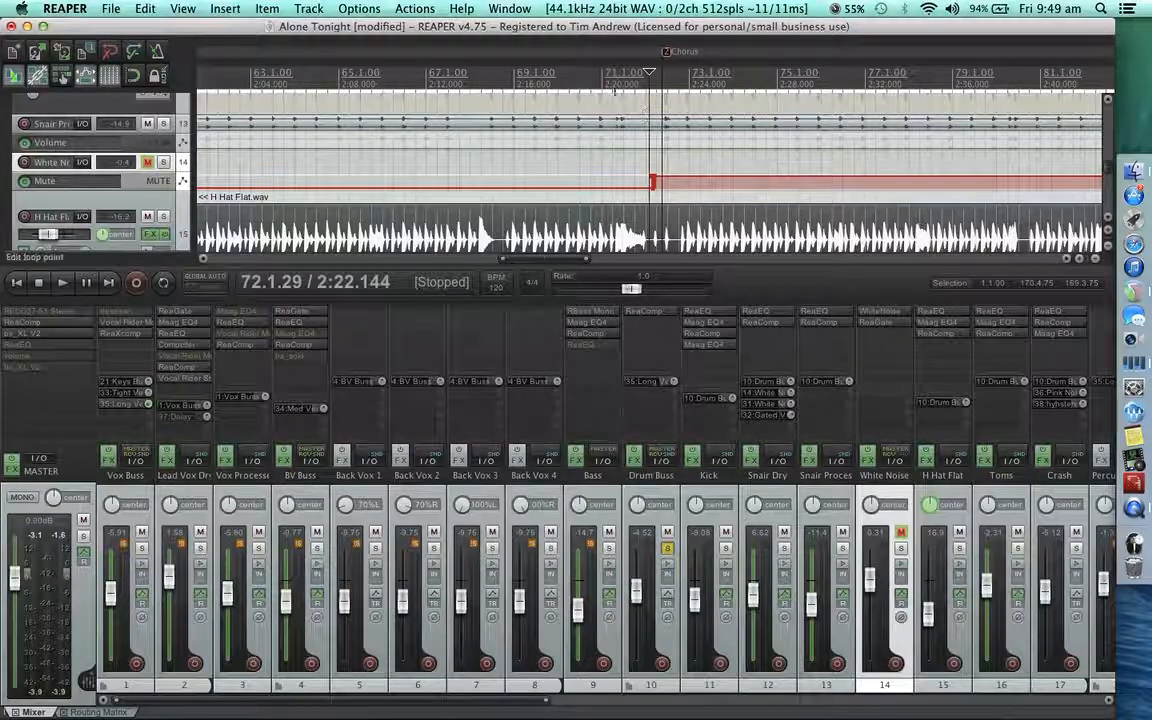
Play the transition into the chorus from two earlier positions to check the white noise mute automation.
{"action": "left_click", "coordinate": [585, 78]}
{"action": "key", "text": "space"}
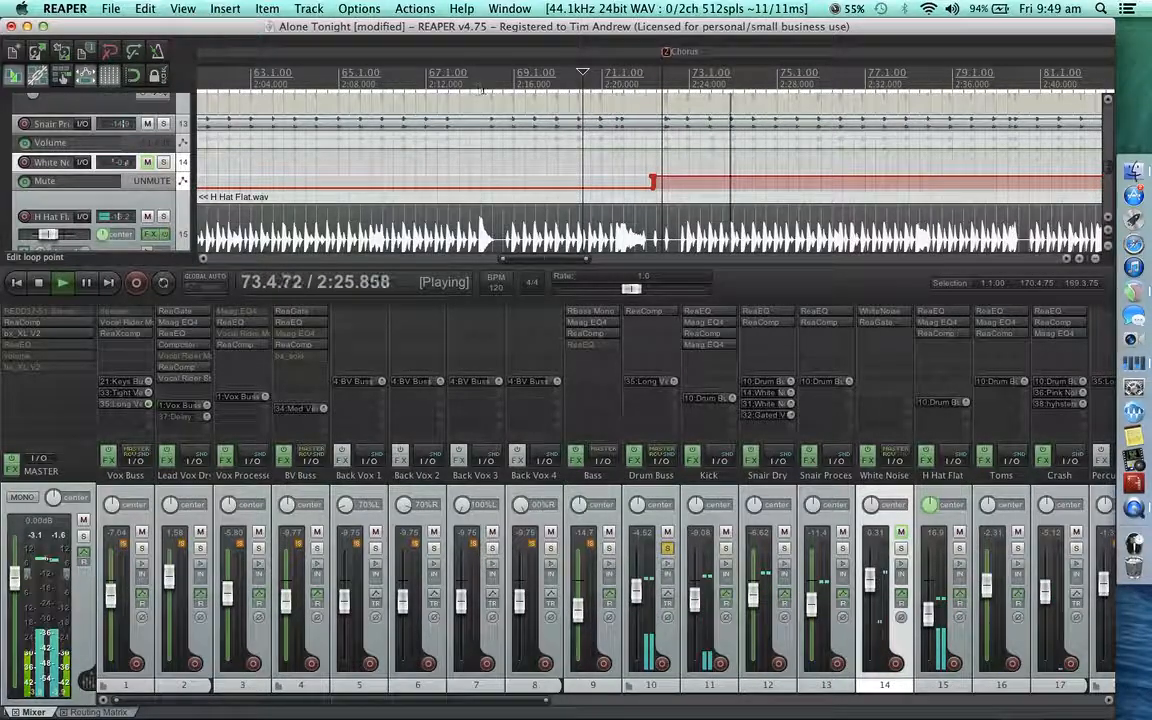
{"action": "left_click", "coordinate": [496, 76]}
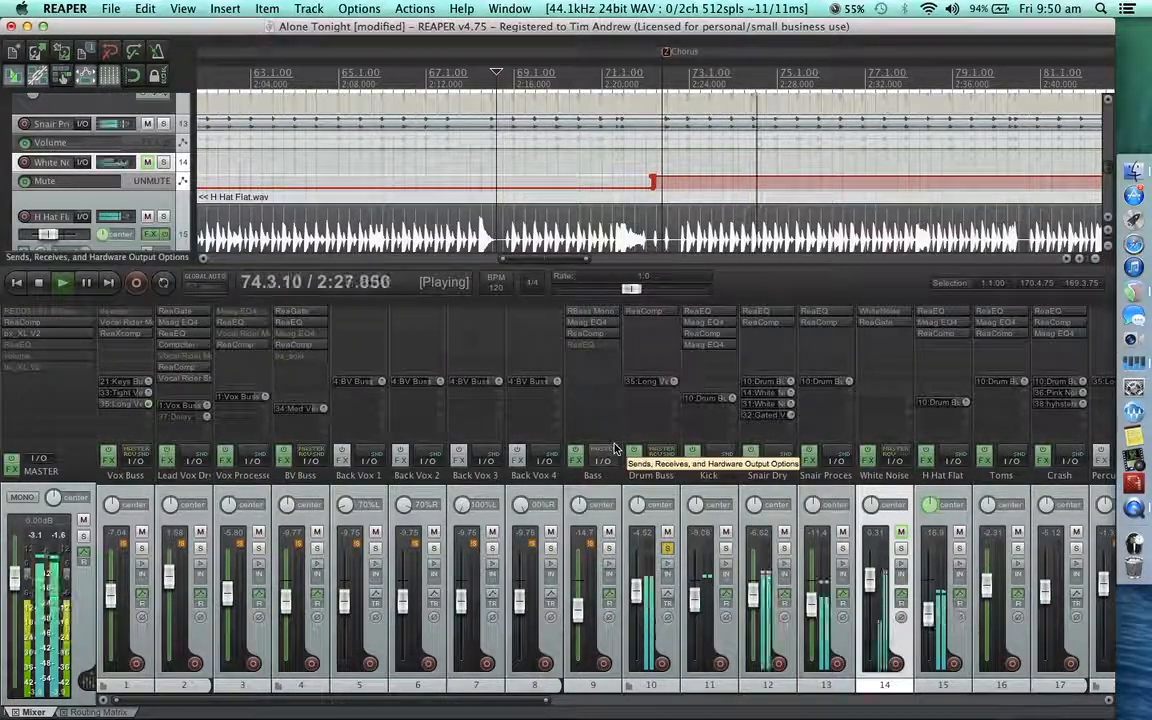
{"action": "key", "text": "space"}
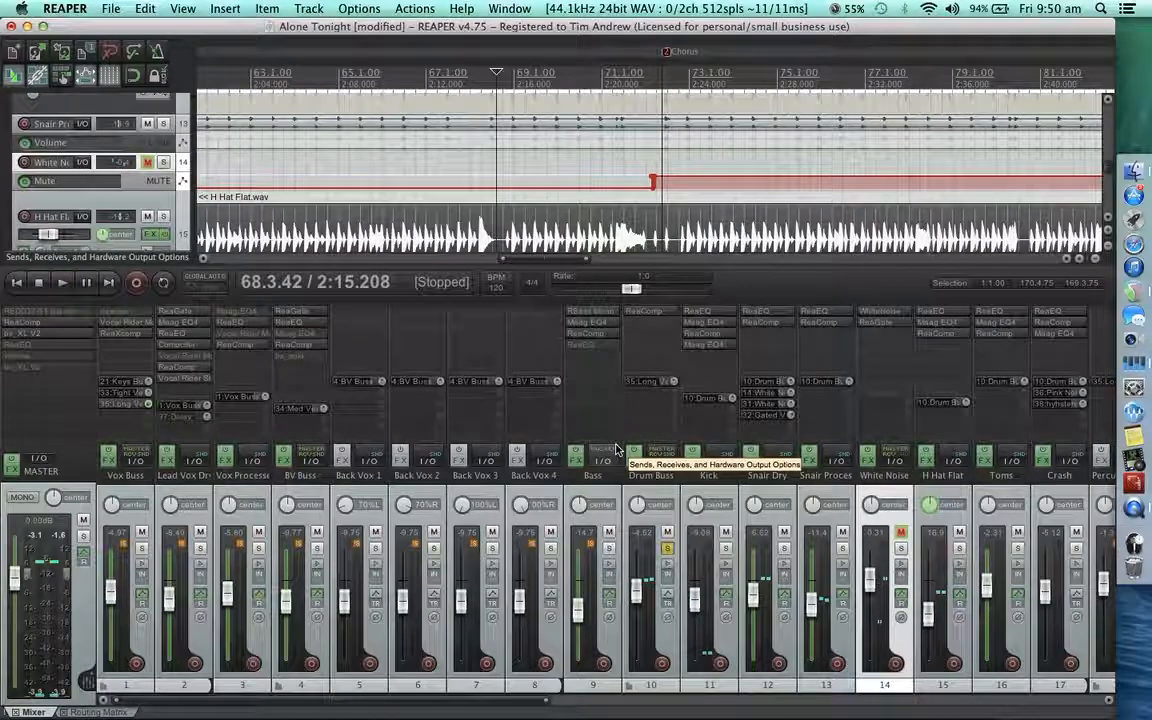